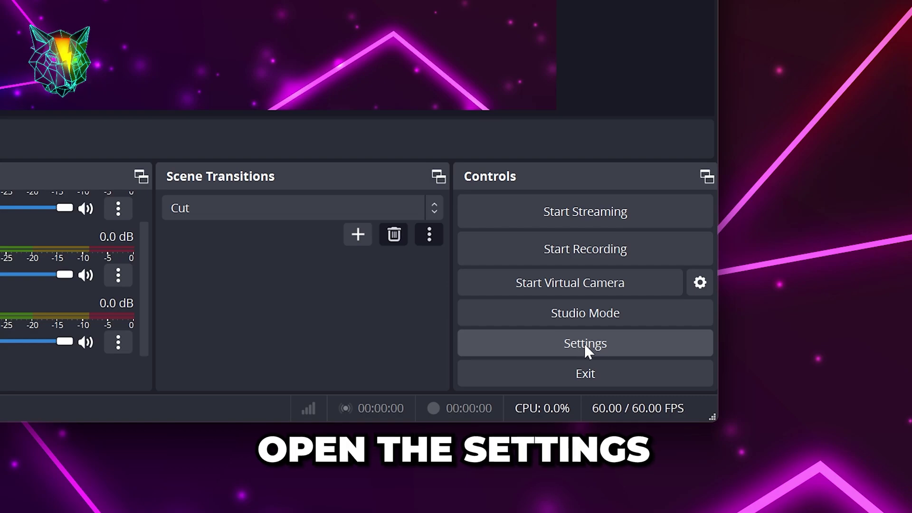
# Open the Settings dialog from the Controls dock in OBS Studio.
pyautogui.click(585, 343)
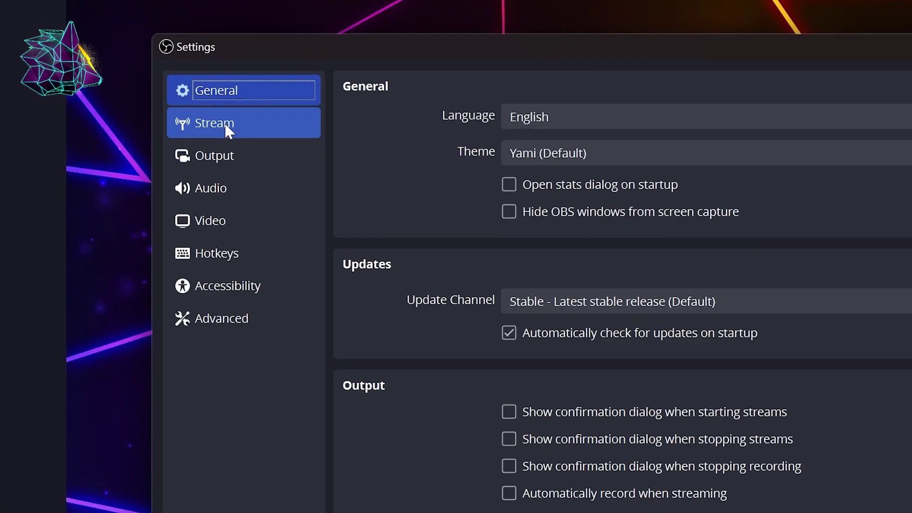
# On the Stream page, enable ignoring the service's setting recommendations and confirm the override.
pyautogui.click(227, 133)
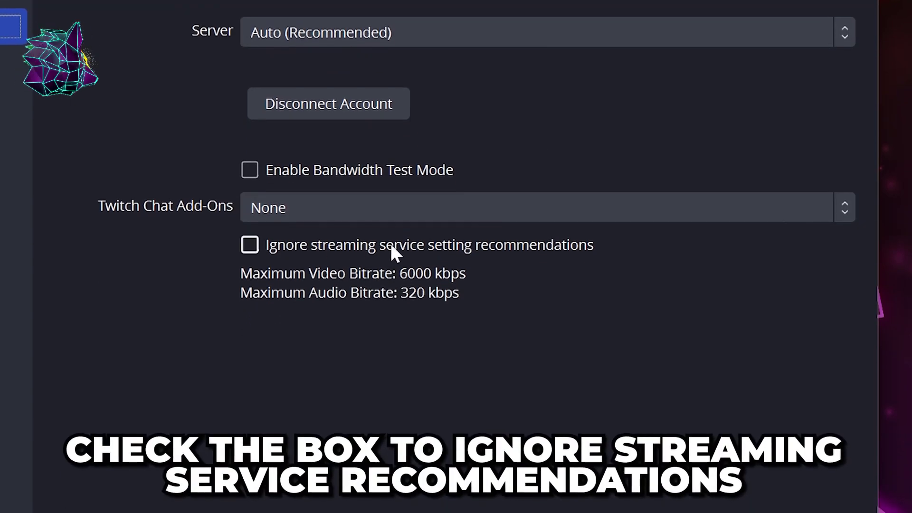
pyautogui.click(250, 245)
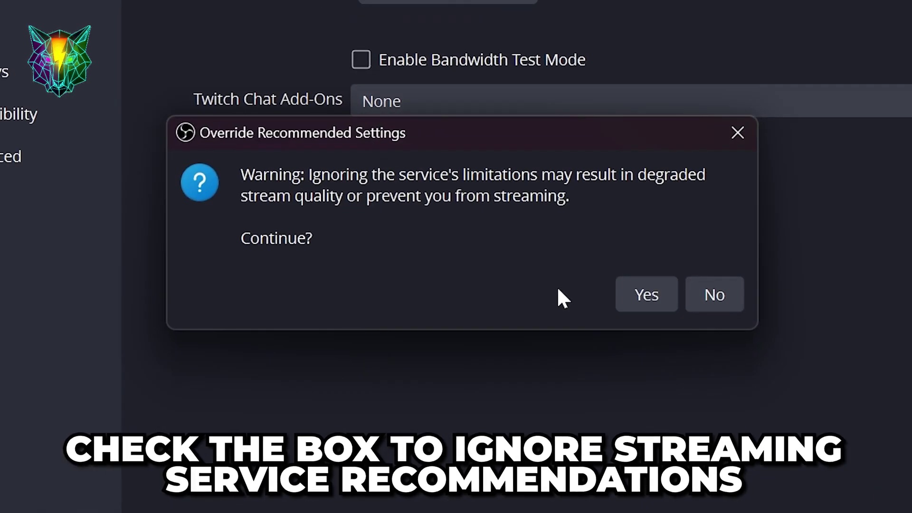
pyautogui.click(646, 301)
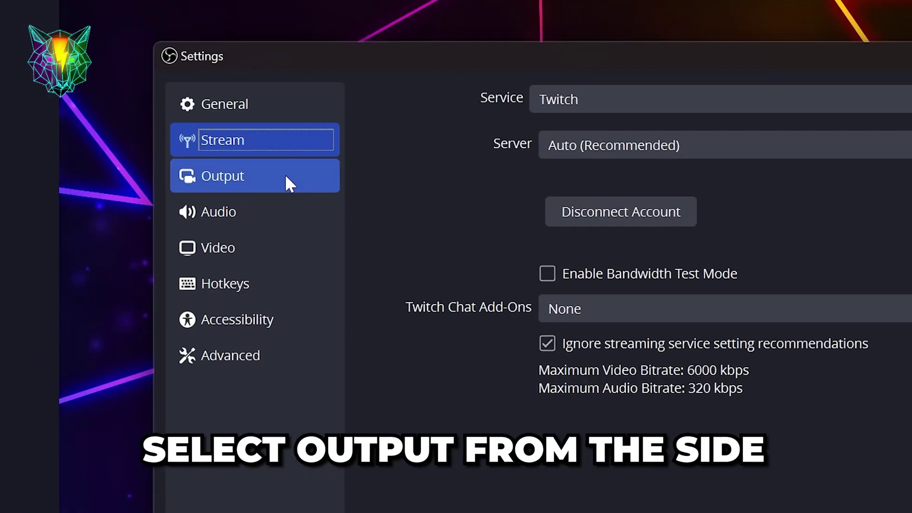
# Keep Output in Advanced mode with NVIDIA NVENC H.264 as the streaming video encoder.
pyautogui.click(265, 175)
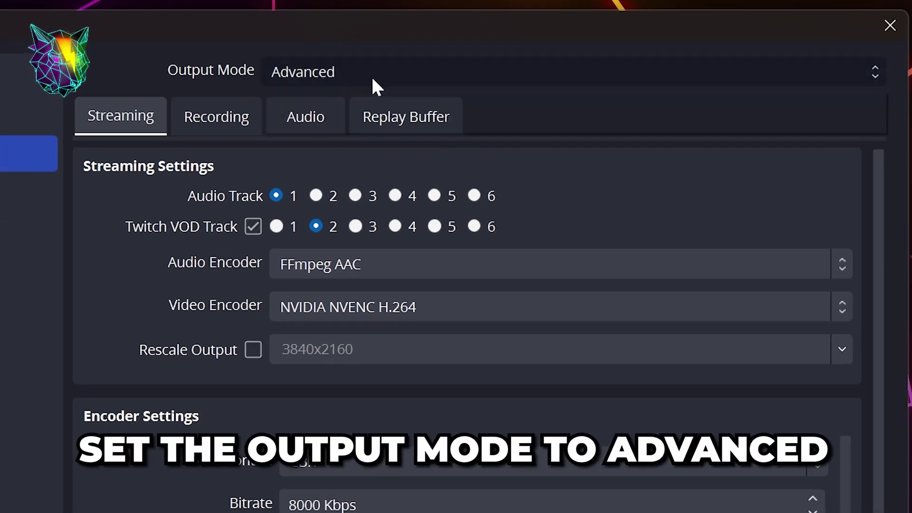
pyautogui.click(632, 102)
pyautogui.click(582, 147)
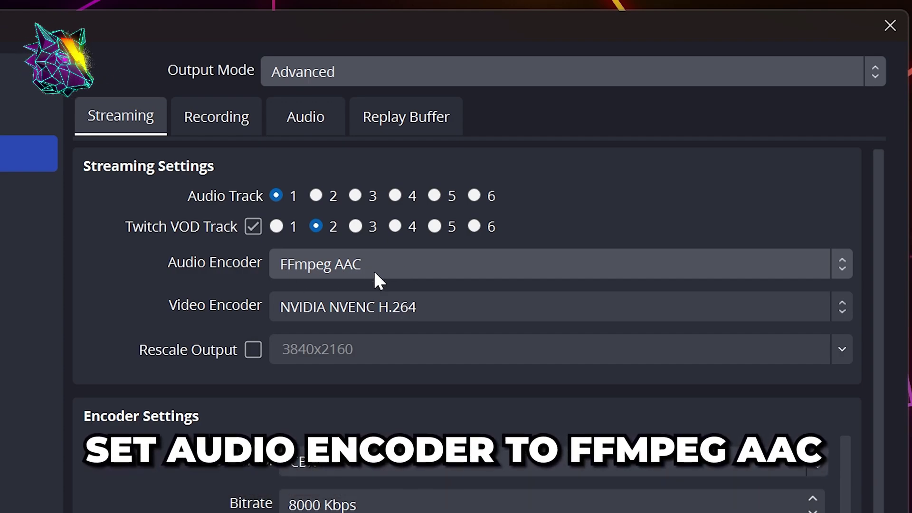
pyautogui.click(314, 309)
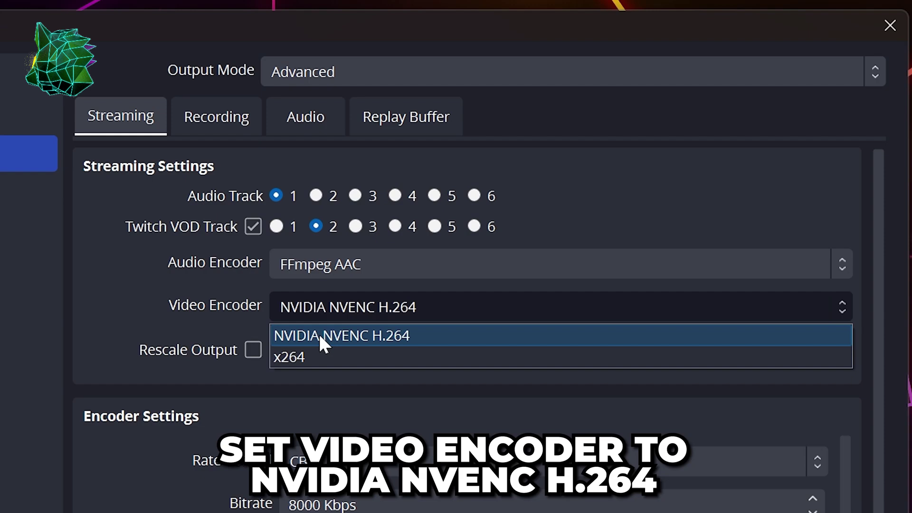
pyautogui.click(371, 336)
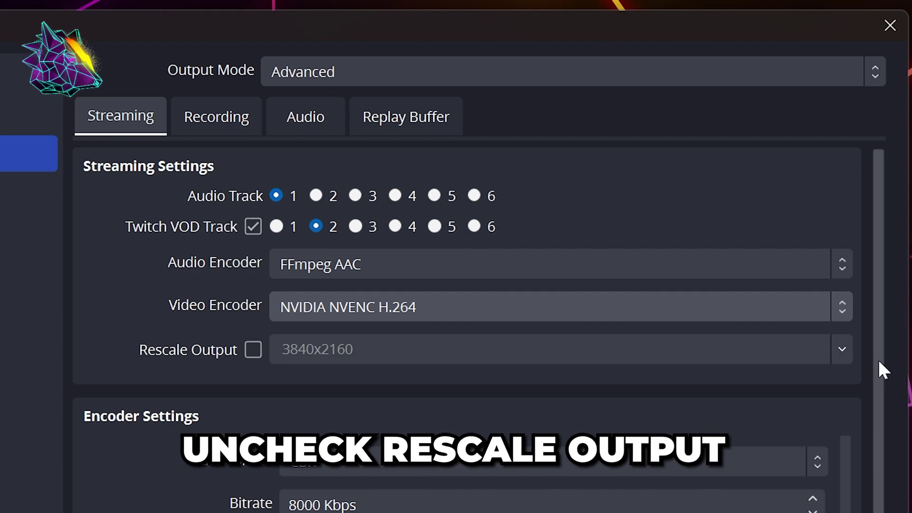
# Edit the Encoder Settings Bitrate field, trying several values on the way to 8000 Kbps.
pyautogui.moveTo(878, 361); pyautogui.dragTo(859, 499)
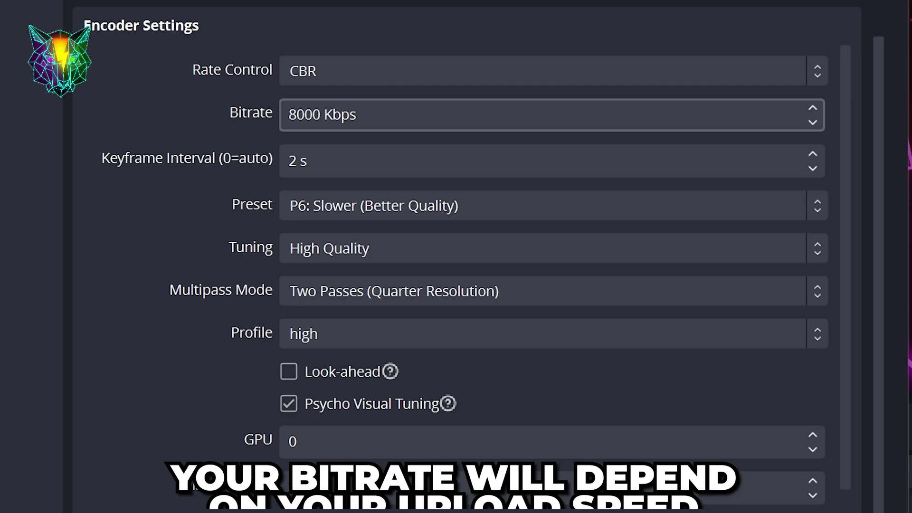
pyautogui.moveTo(359, 114); pyautogui.dragTo(284, 122)
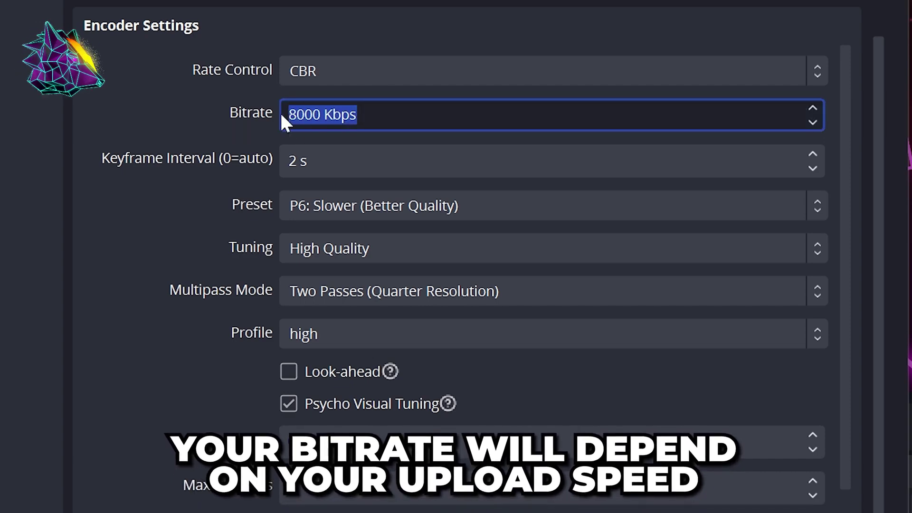
pyautogui.click(357, 115)
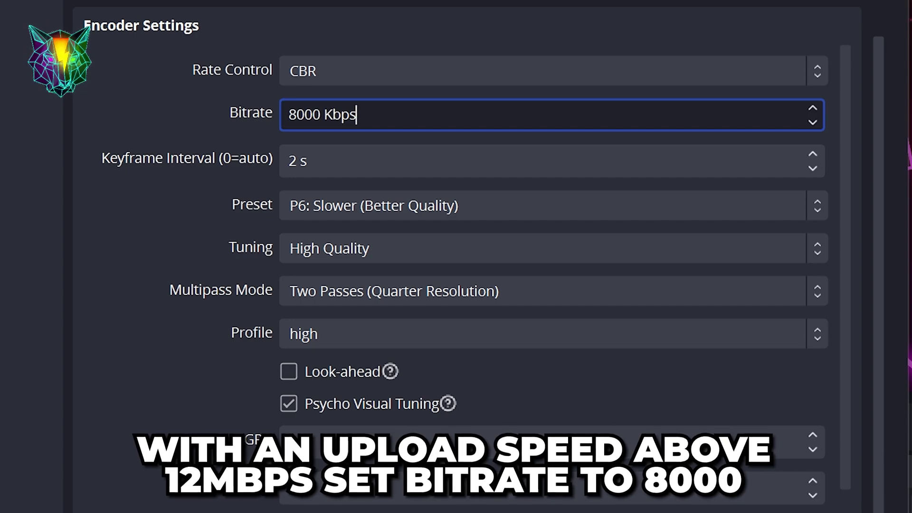
pyautogui.click(297, 115)
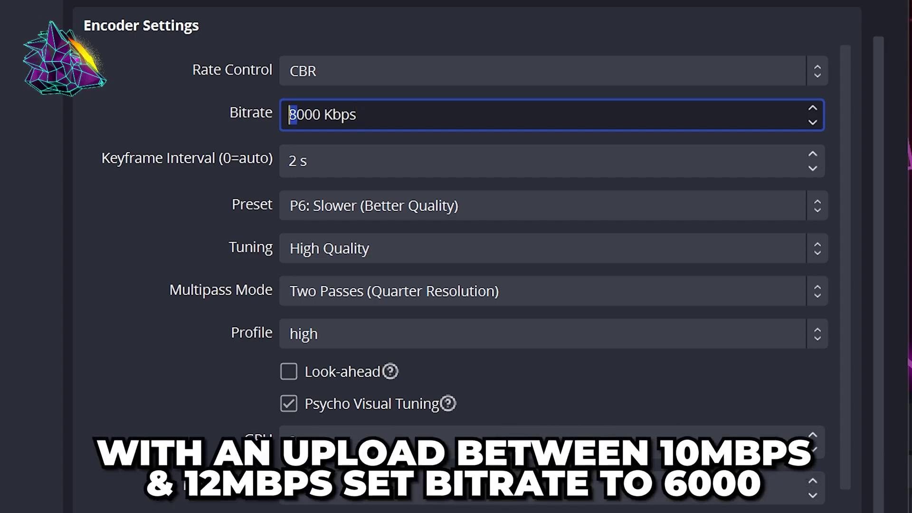
pyautogui.doubleClick(304, 115)
pyautogui.click(297, 114)
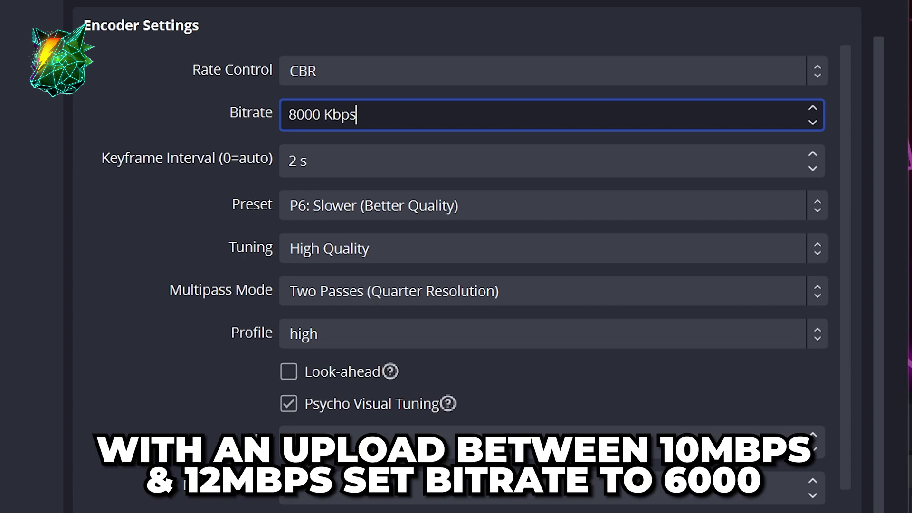
pyautogui.press('BackSpace')
pyautogui.write('6')
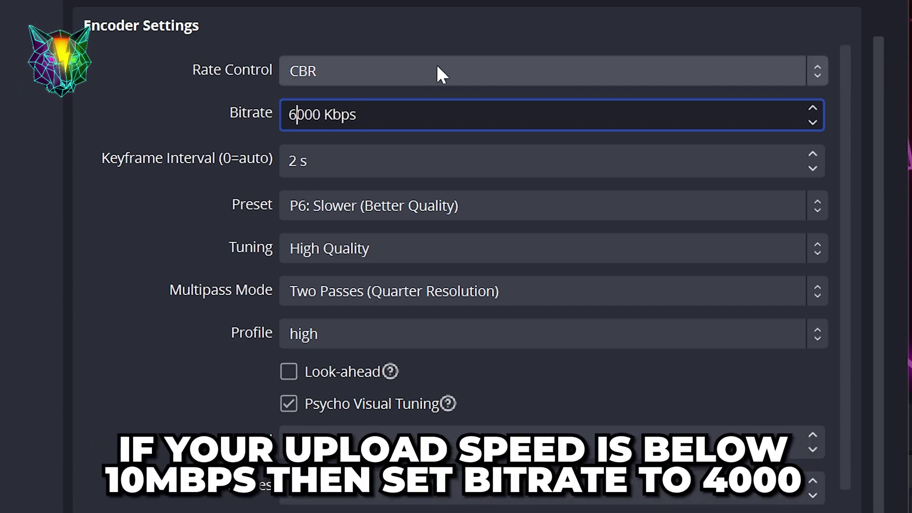
pyautogui.press('BackSpace')
pyautogui.write('4')
pyautogui.press('BackSpace')
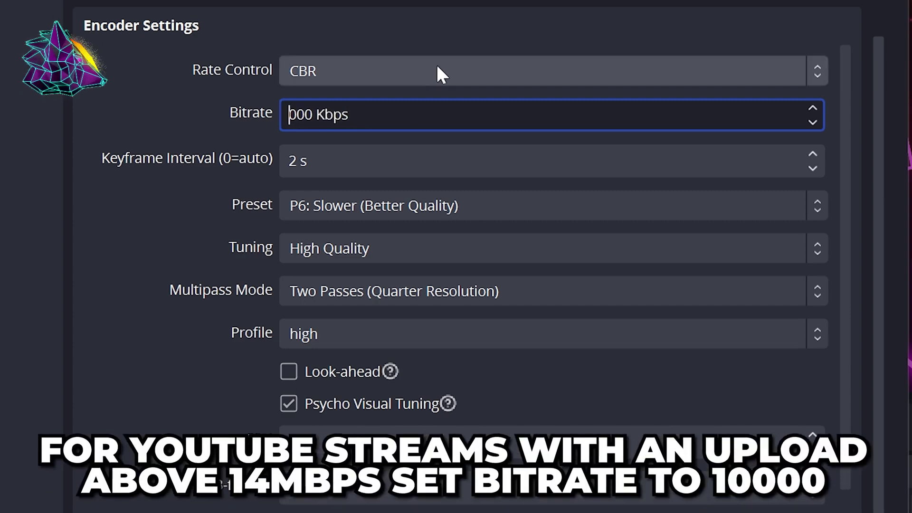
pyautogui.write('10')
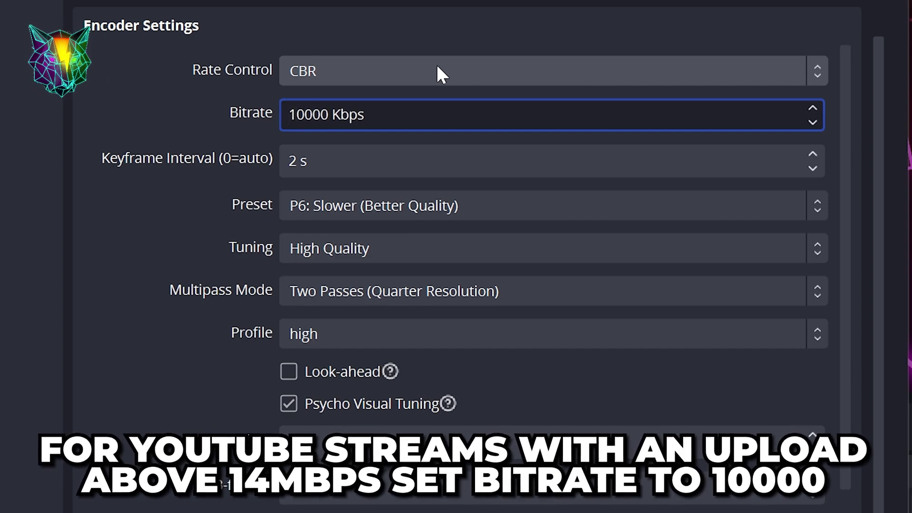
pyautogui.press('BackSpace')
pyautogui.press('BackSpace')
# Finish the bitrate at 8000 Kbps, check the 2 s keyframe interval and keep the P6 Slower preset.
pyautogui.write('8')
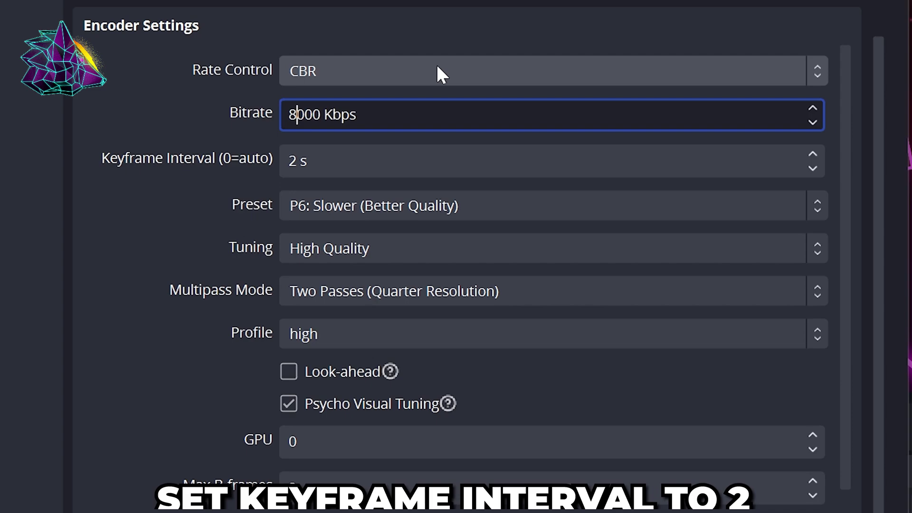
pyautogui.click(406, 147)
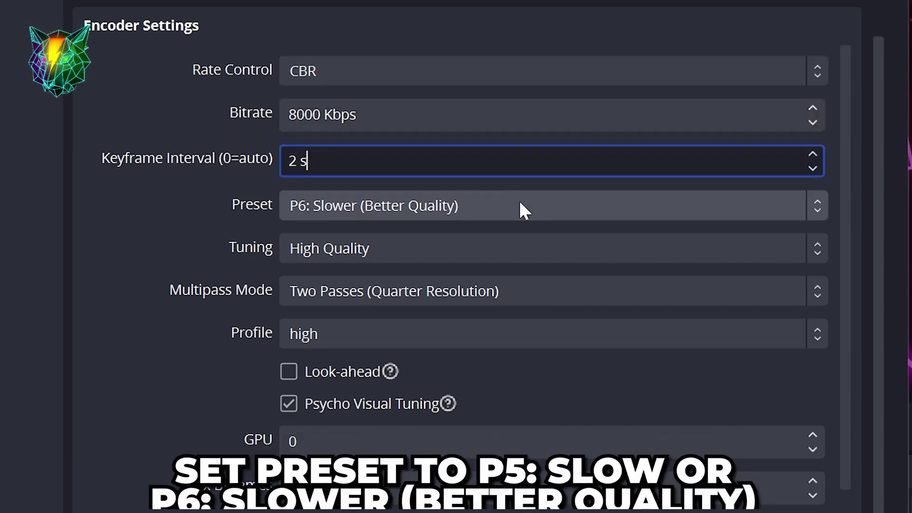
pyautogui.click(446, 210)
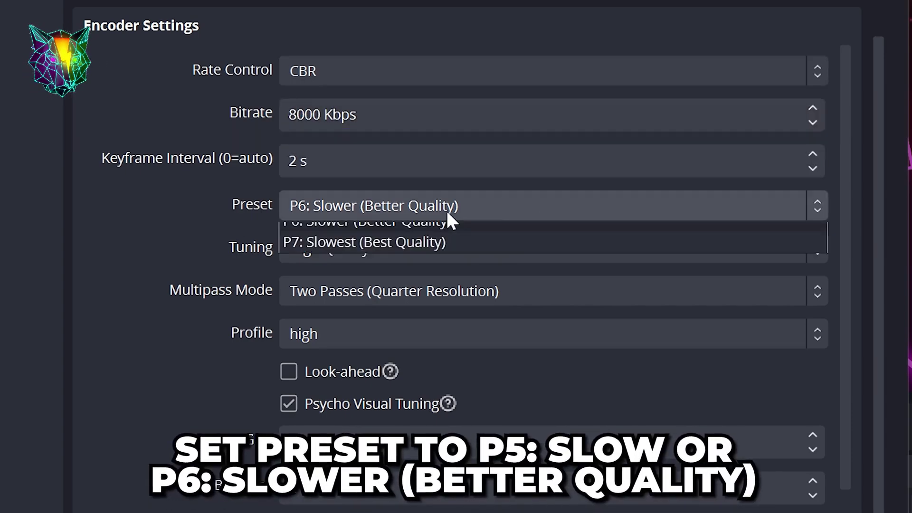
pyautogui.click(450, 208)
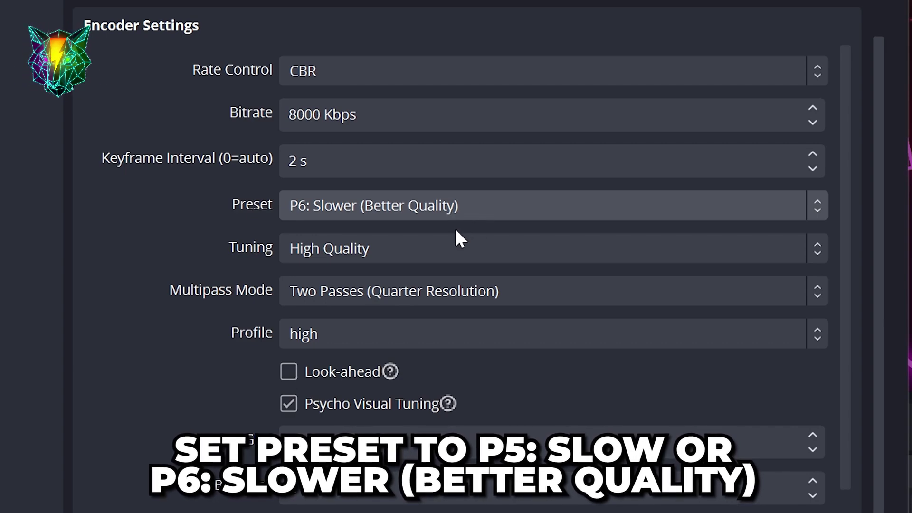
pyautogui.click(337, 214)
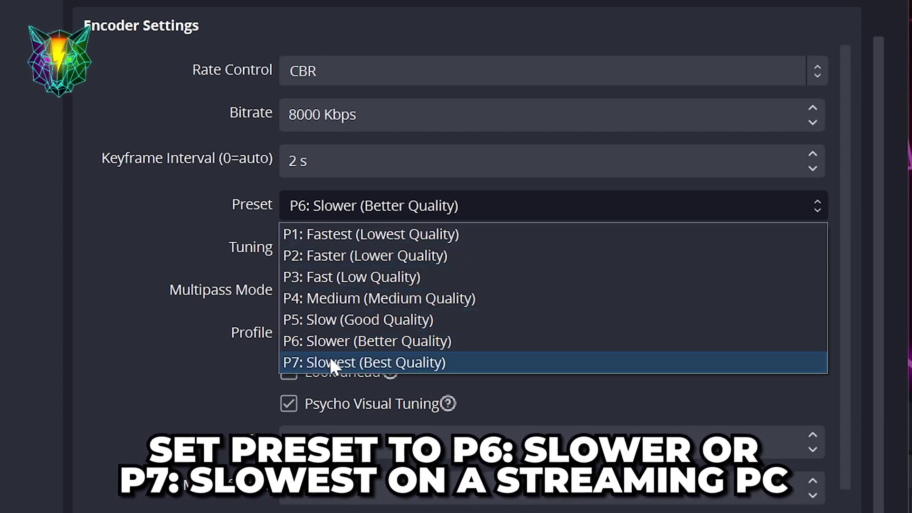
pyautogui.click(333, 341)
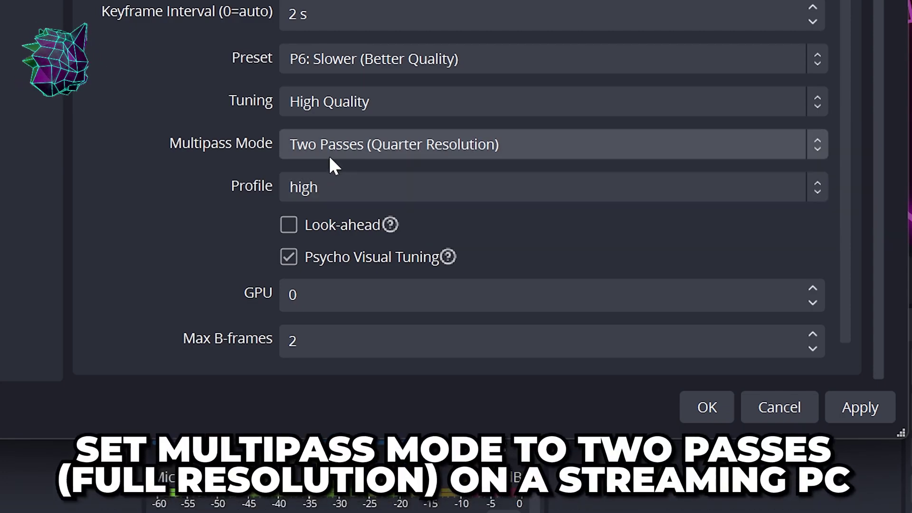
# Keep two-pass quarter-resolution multipass, GPU 0 and Max B-frames 2.
pyautogui.click(356, 152)
pyautogui.click(179, 191)
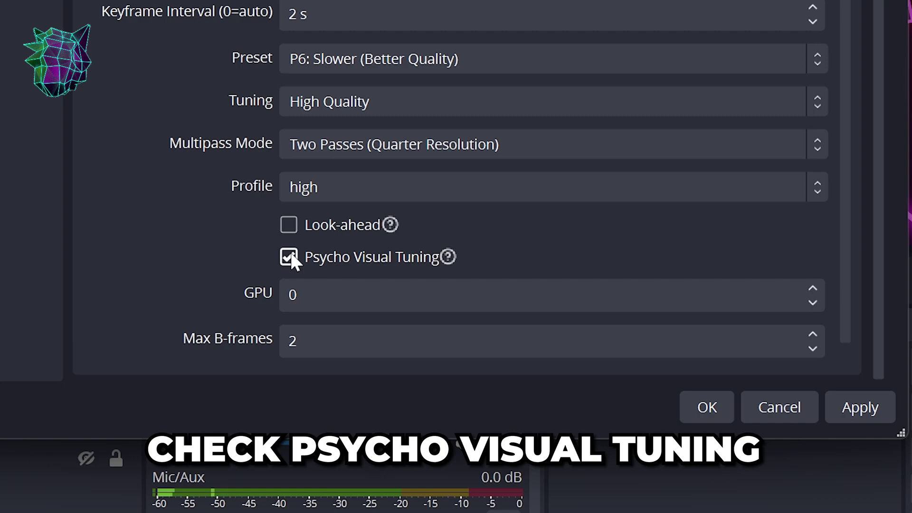
pyautogui.doubleClick(291, 295)
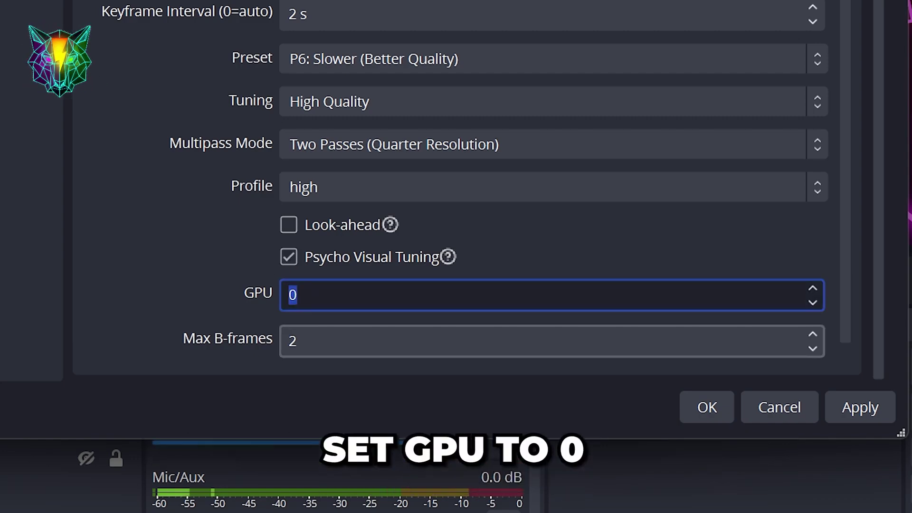
pyautogui.click(295, 341)
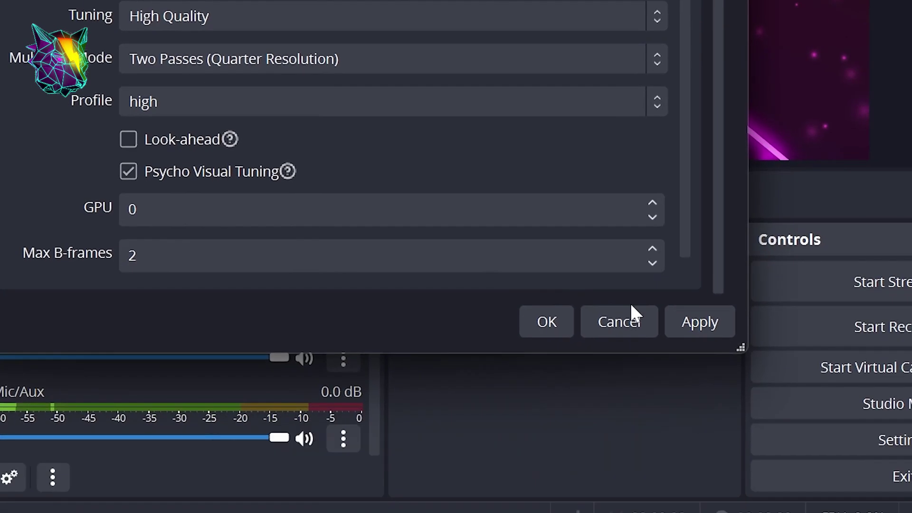
# Apply the encoder settings and set the audio sample rate to 48 kHz.
pyautogui.click(850, 405)
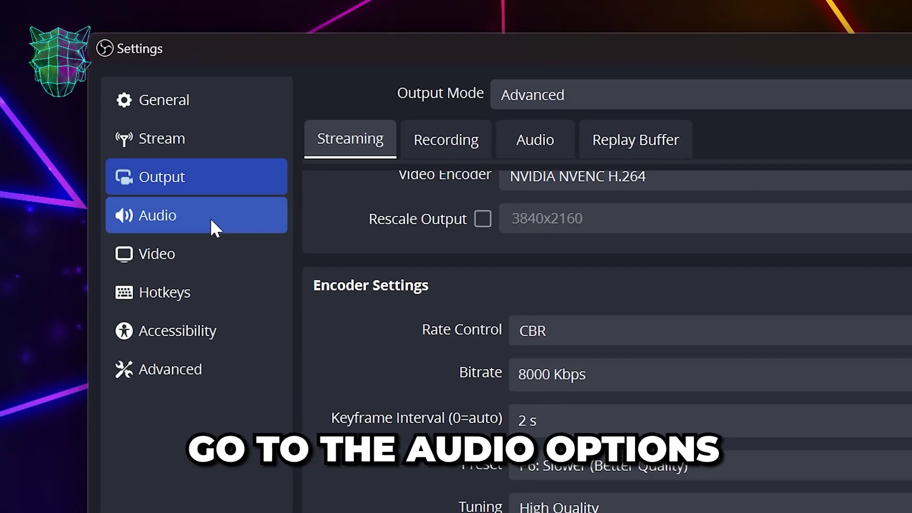
pyautogui.click(209, 216)
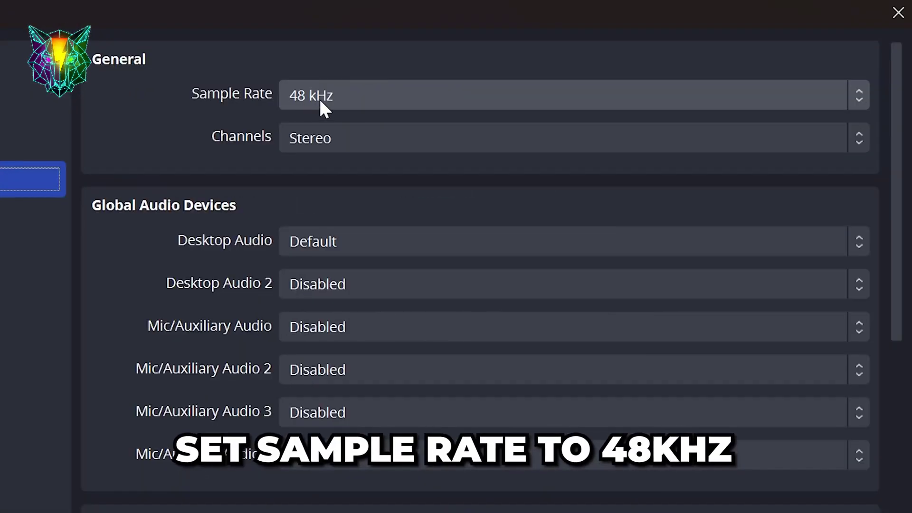
pyautogui.click(322, 102)
pyautogui.click(306, 145)
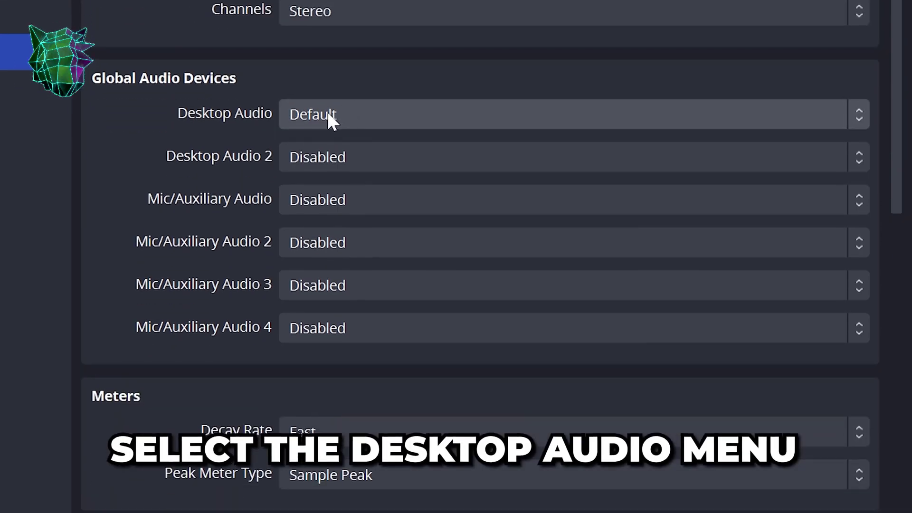
# Route Desktop Audio to Digital Audio (S/PDIF), Desktop Audio 2 to Headset Earphone, and Mic to AT2020USB+.
pyautogui.click(326, 241)
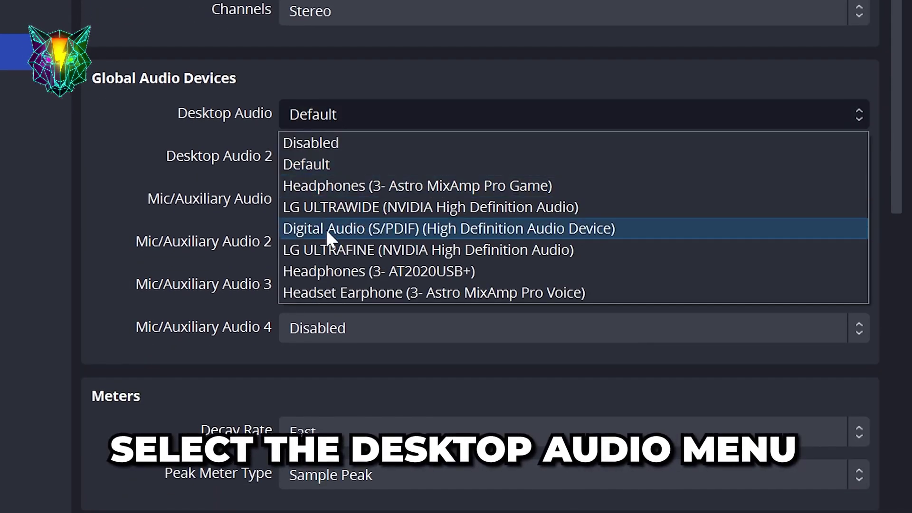
pyautogui.click(350, 230)
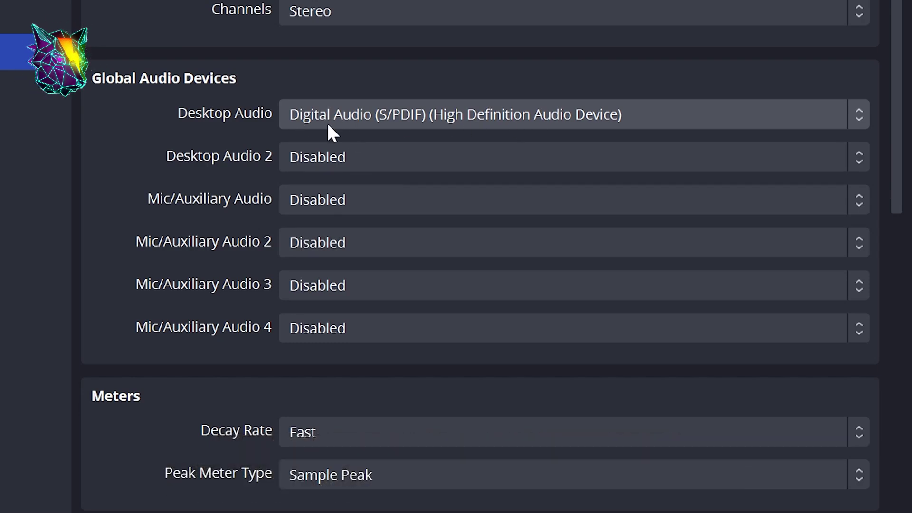
pyautogui.click(319, 157)
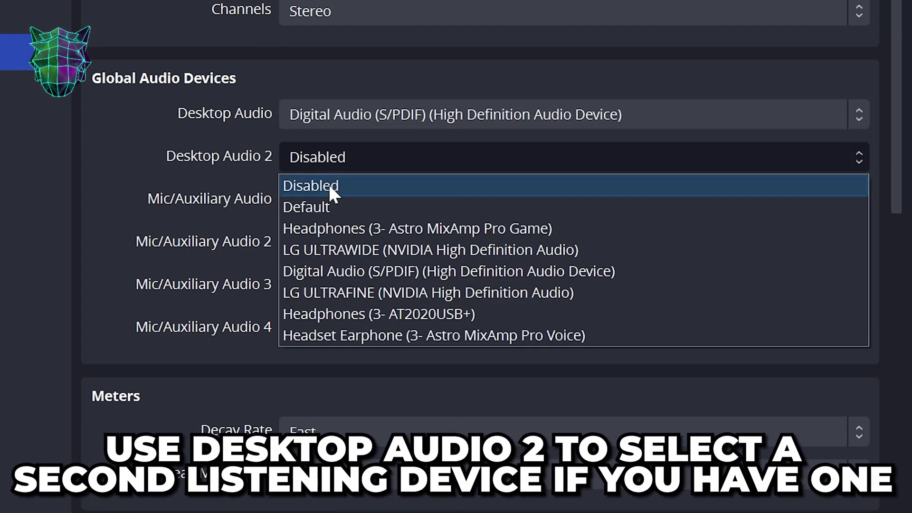
pyautogui.click(405, 335)
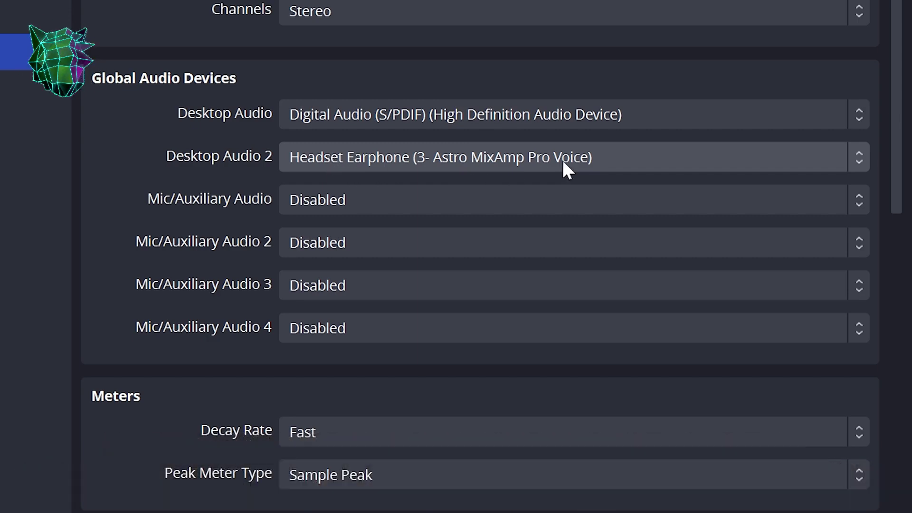
pyautogui.click(327, 199)
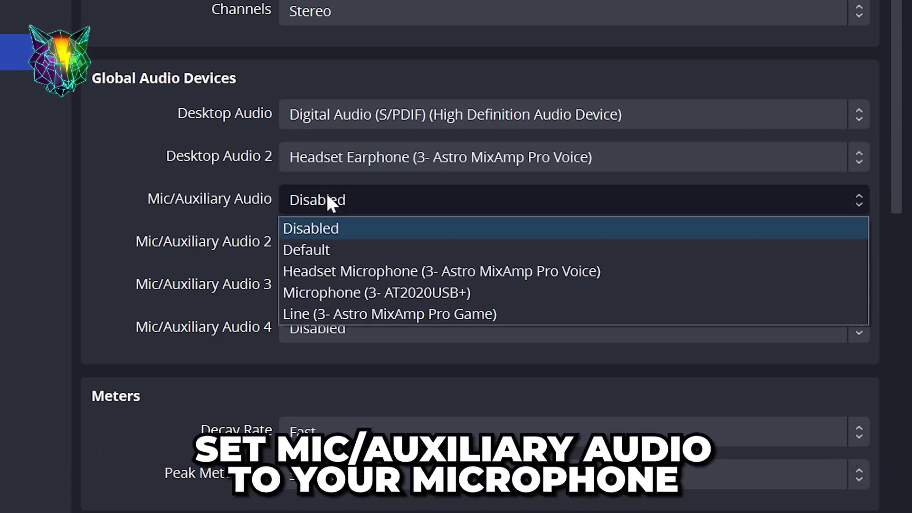
pyautogui.click(369, 293)
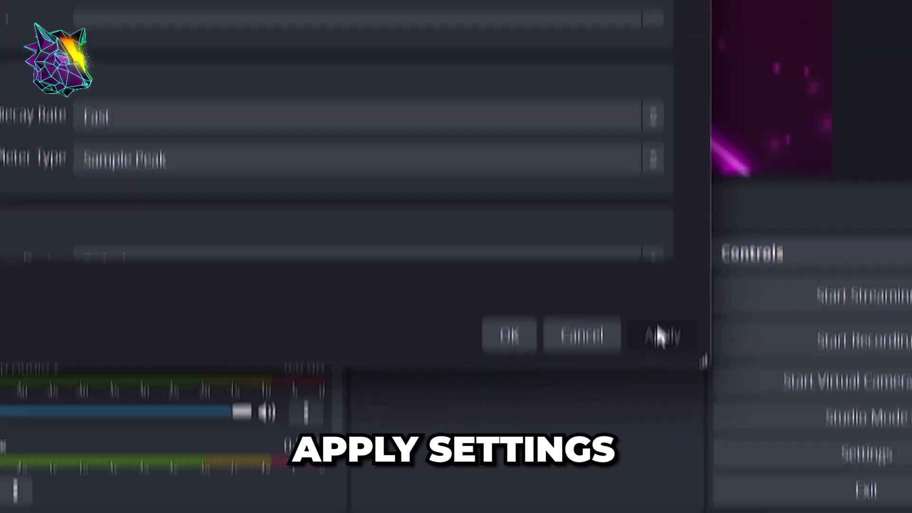
# Apply the audio devices, then open Windows 'display settings' for monitor 3's resolution.
pyautogui.click(197, 240)
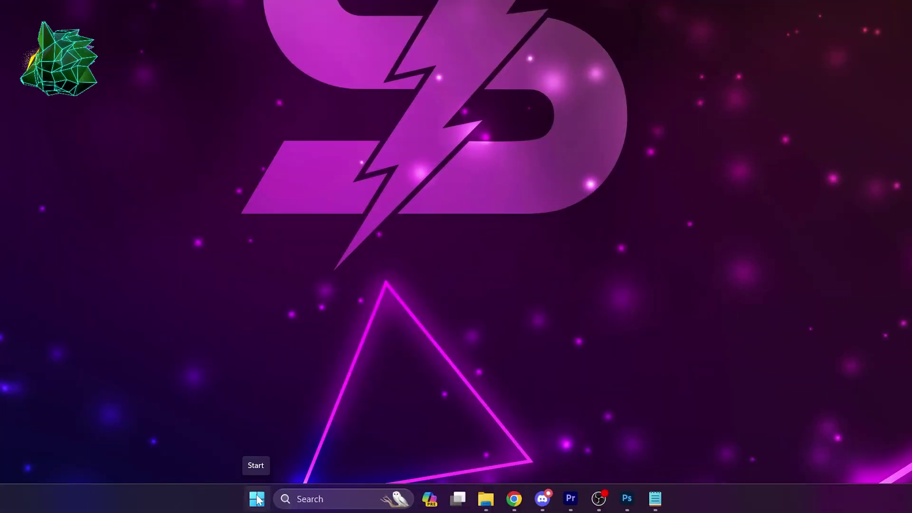
pyautogui.click(257, 499)
pyautogui.write('display settings')
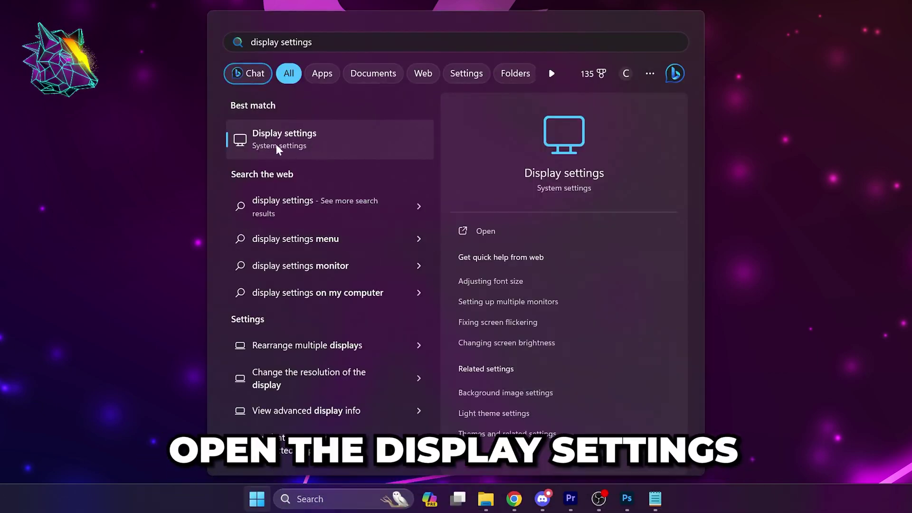
pyautogui.click(287, 145)
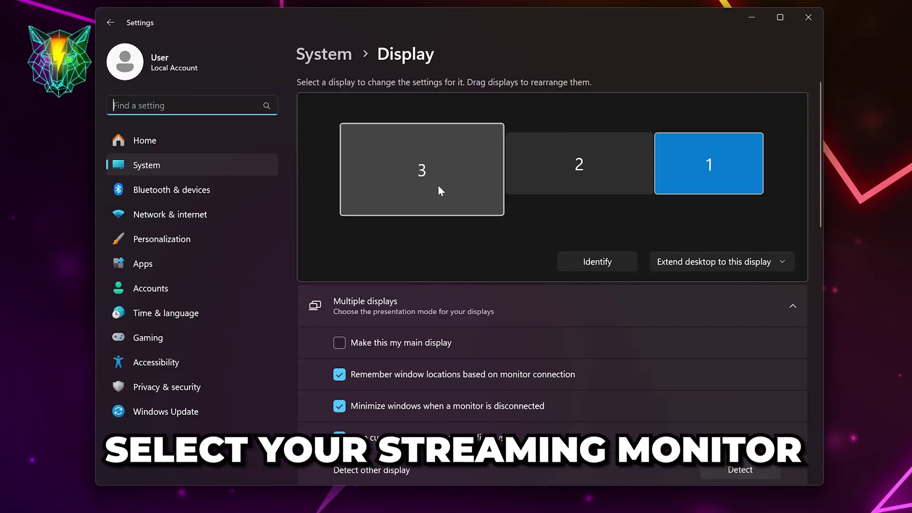
pyautogui.click(440, 186)
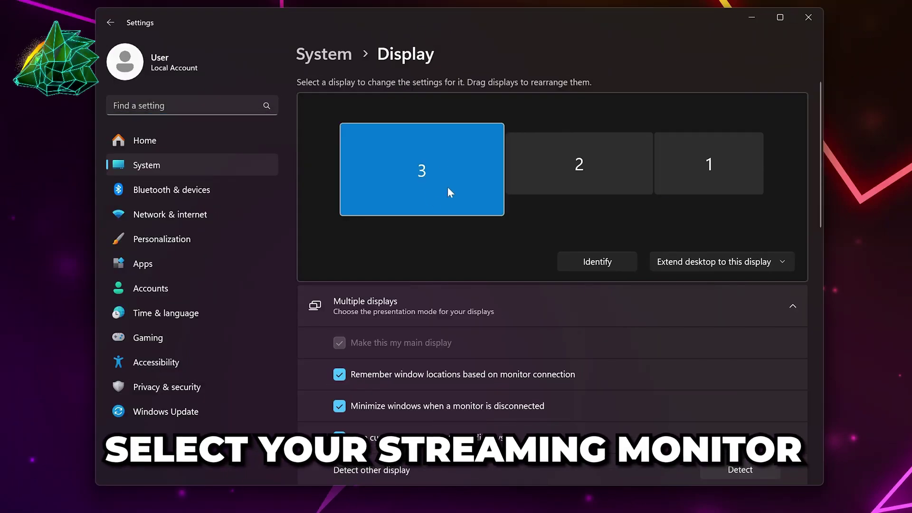
pyautogui.scroll(-10, 472, 277)
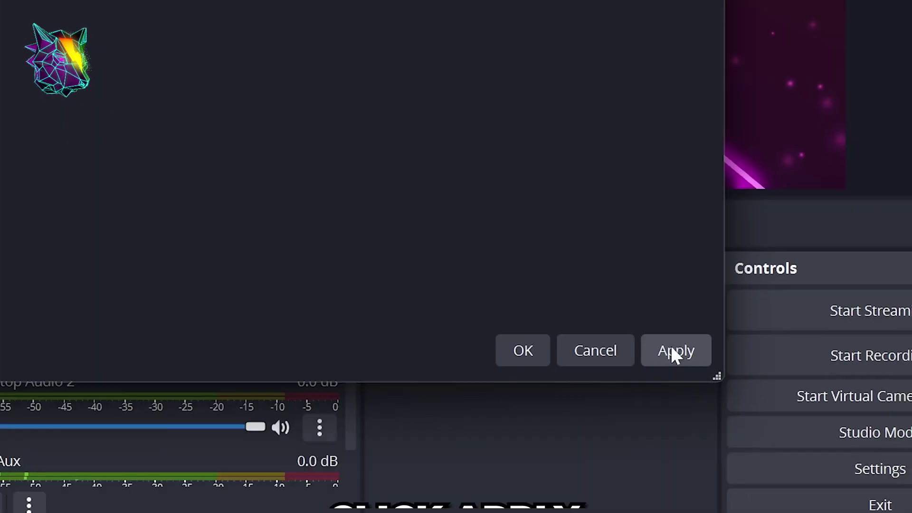
# Apply the 1920x1080 output scaled from the 3840x2160 canvas at 60 FPS.
pyautogui.click(671, 347)
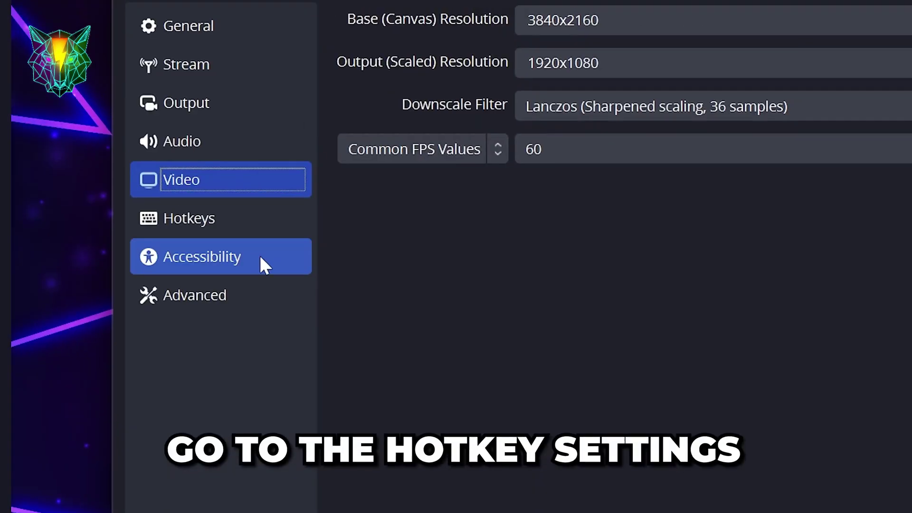
# Filter hotkeys by 'stream' and bind Ctrl+Alt+Shift+W to both Start and Stop Streaming.
pyautogui.click(245, 224)
pyautogui.click(529, 12)
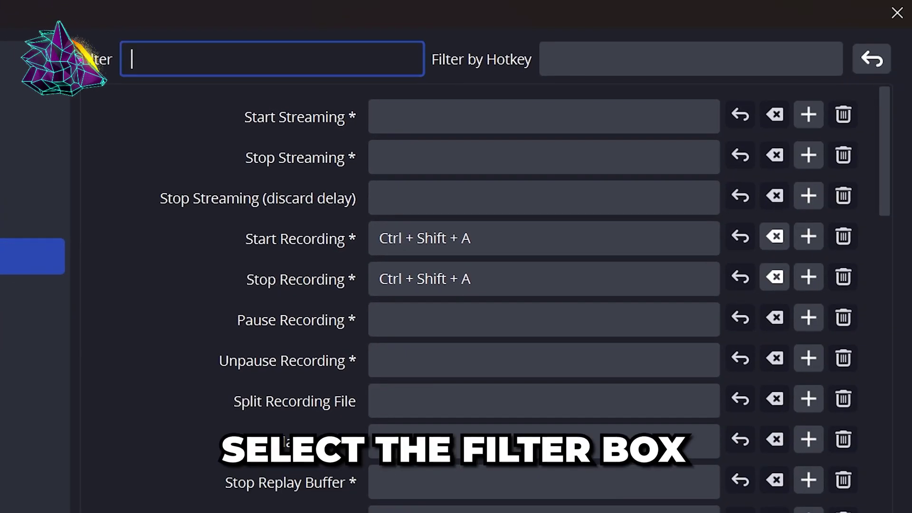
pyautogui.write('streamin')
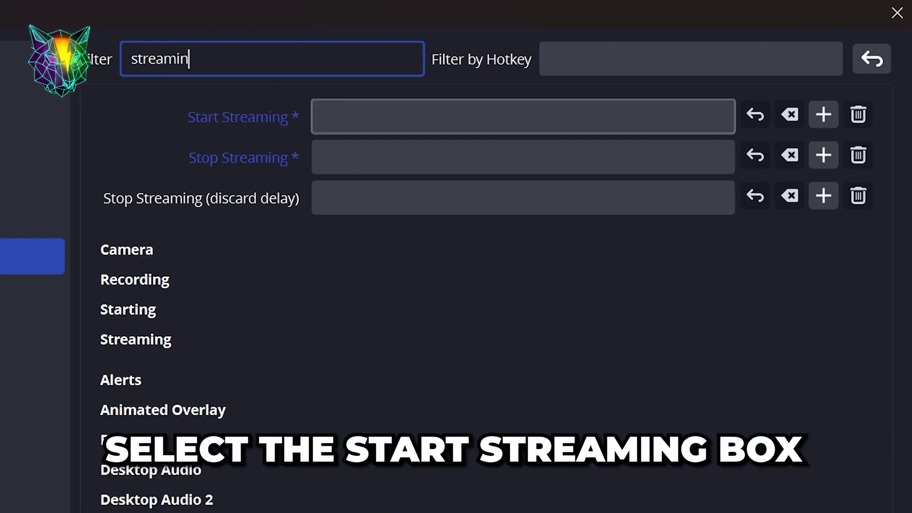
pyautogui.click(523, 117)
pyautogui.hotkey('ctrl', 'alt', 'shift')
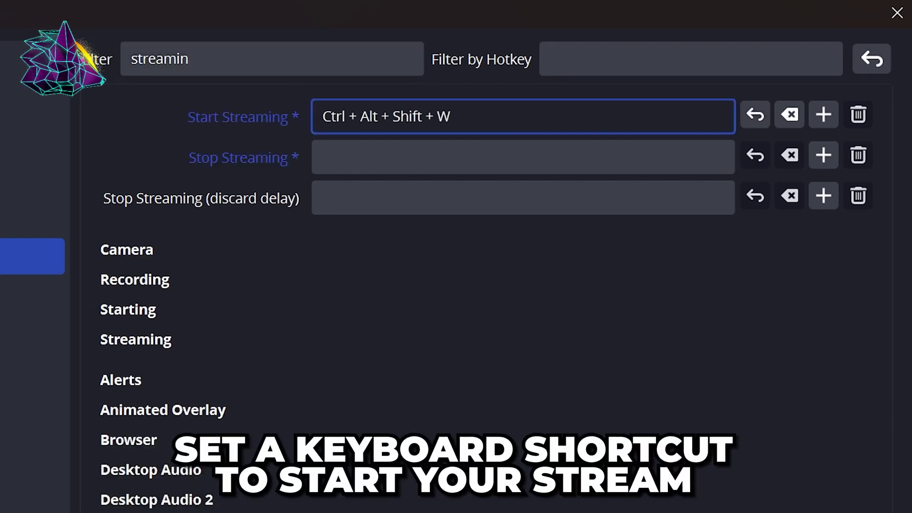
pyautogui.click(399, 159)
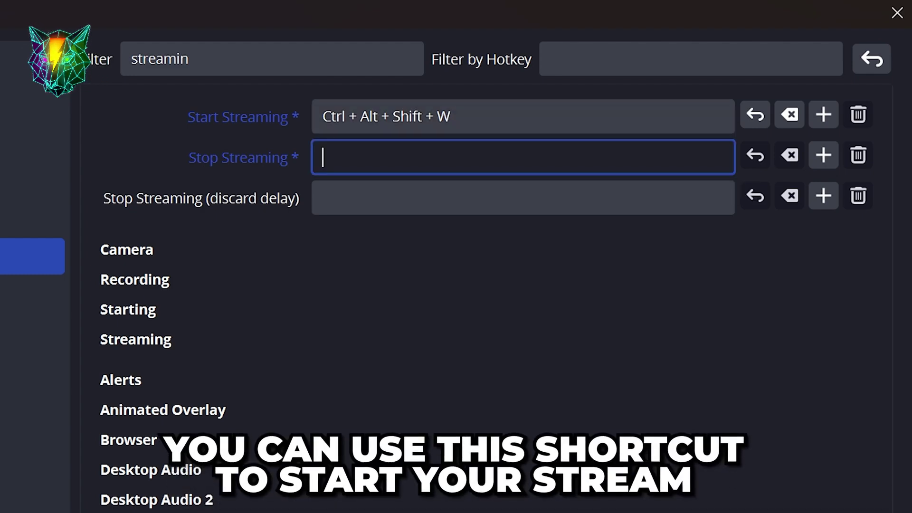
pyautogui.hotkey('ctrl', 'alt', 'shift')
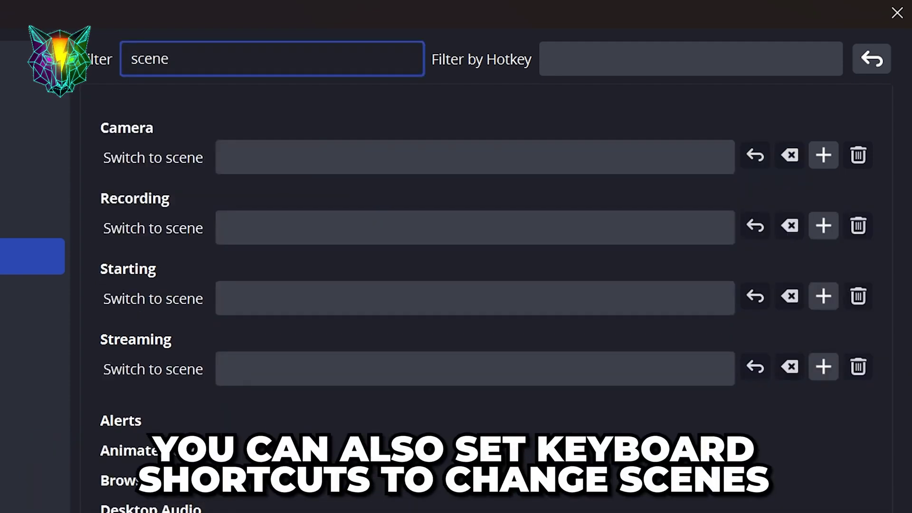
pyautogui.moveTo(170, 59); pyautogui.dragTo(90, 66)
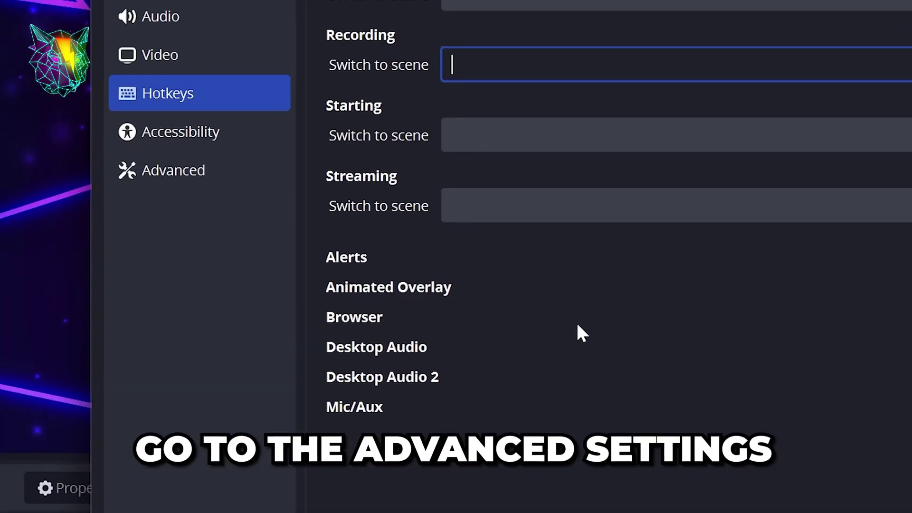
# Review the Advanced settings page, then save all settings with OK and close the window.
pyautogui.click(199, 179)
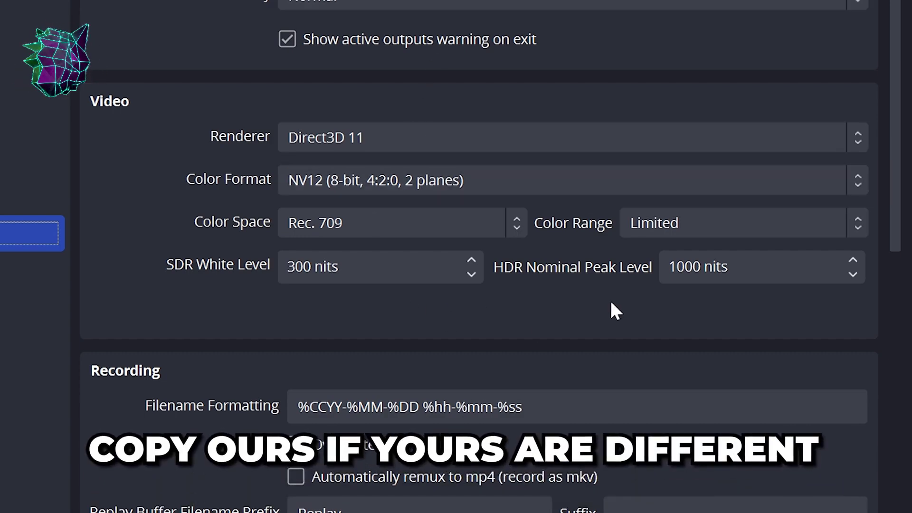
pyautogui.scroll(-5, 203, 415)
pyautogui.scroll(-3, 208, 431)
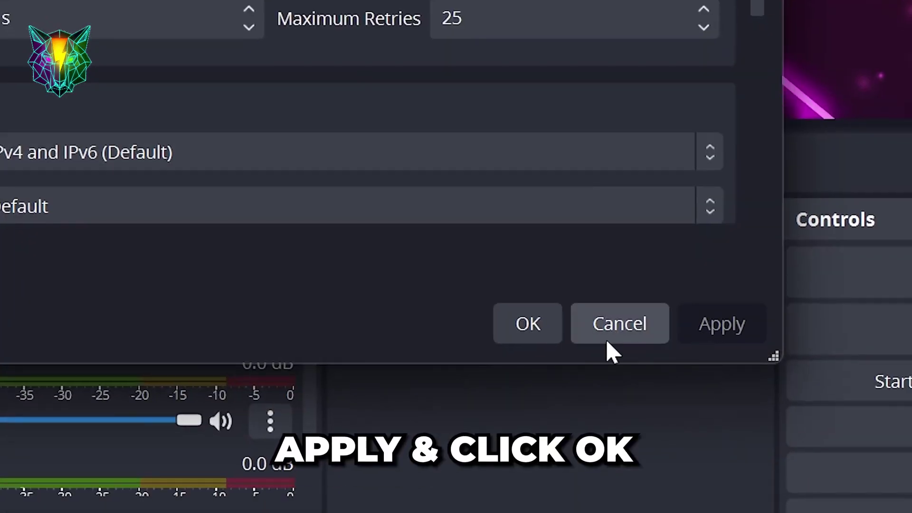
pyautogui.click(544, 339)
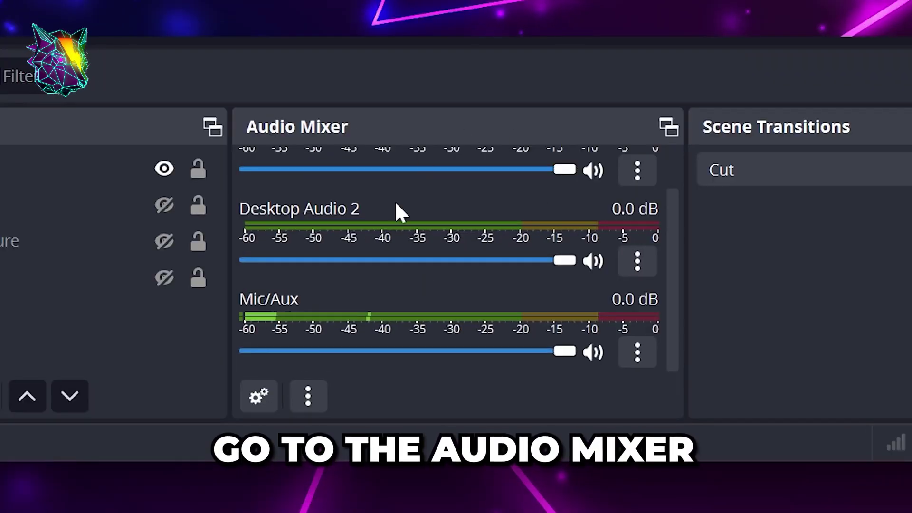
# In Advanced Audio Properties, clear track 3 and leave Desktop Audio 2 on track 1 only, with Desktop Audio and Mic/Aux on tracks 1–2.
pyautogui.click(638, 353)
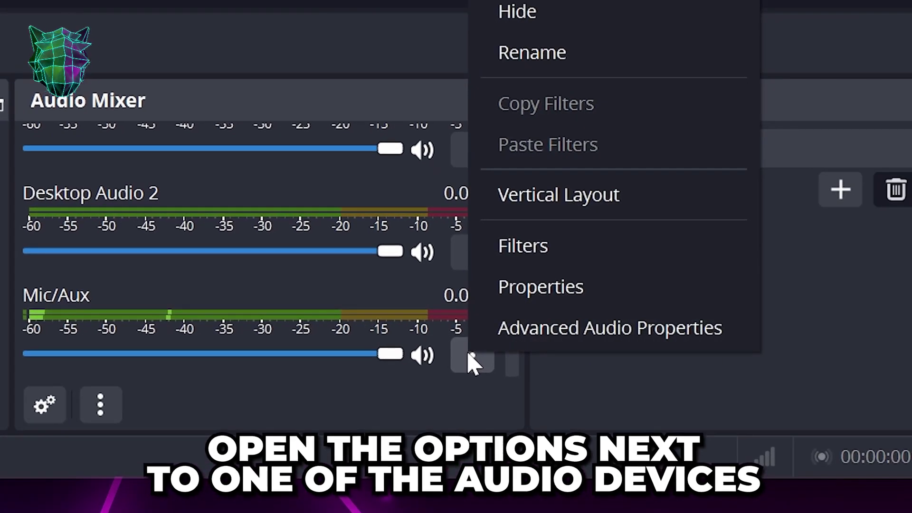
pyautogui.click(622, 338)
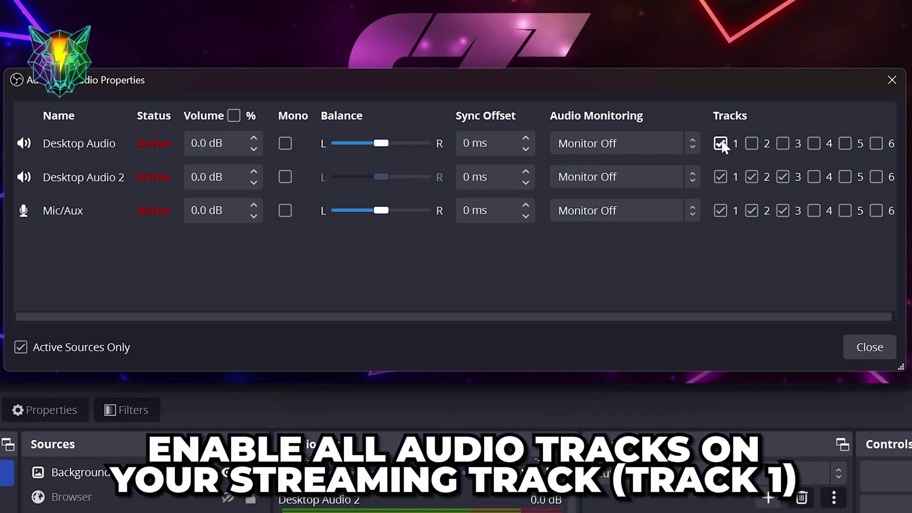
pyautogui.click(751, 210)
pyautogui.click(783, 177)
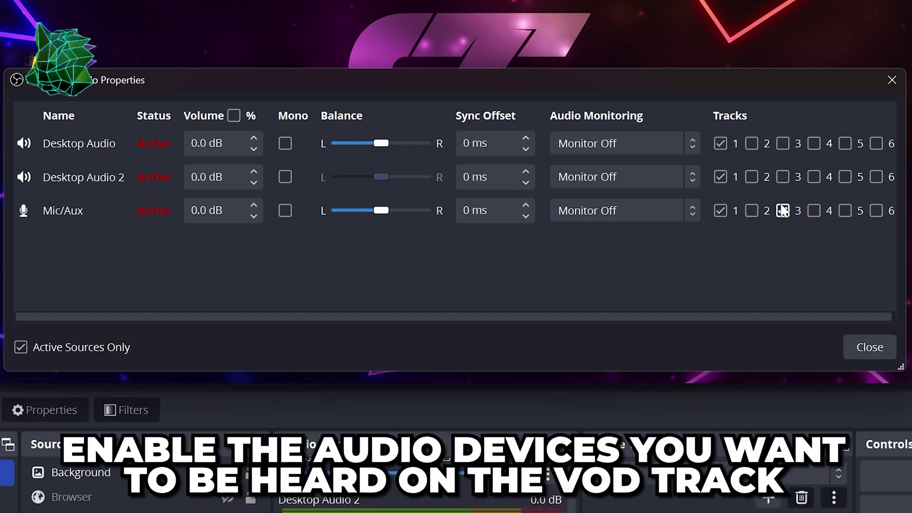
pyautogui.click(783, 210)
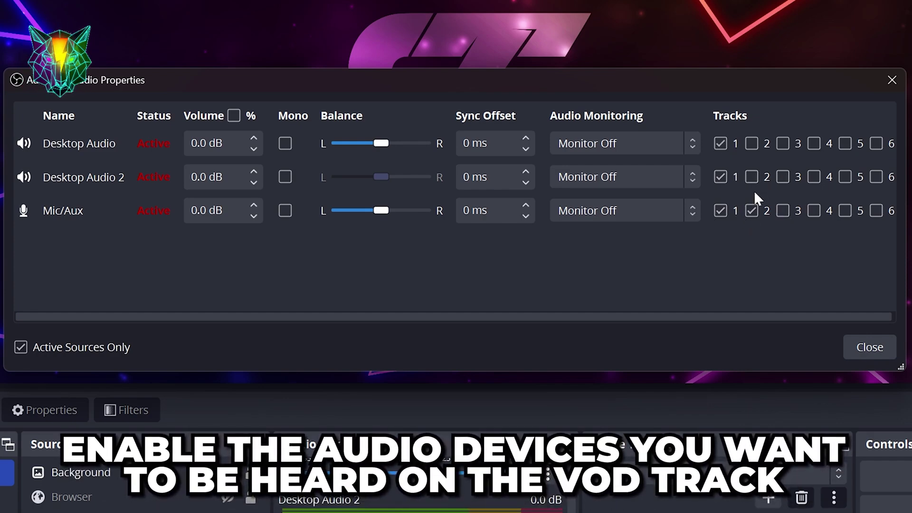
pyautogui.click(752, 143)
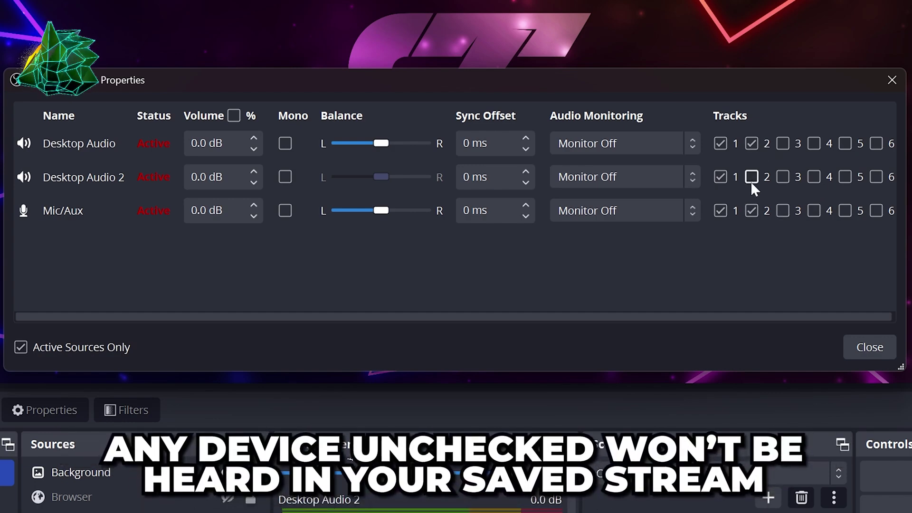
pyautogui.click(860, 343)
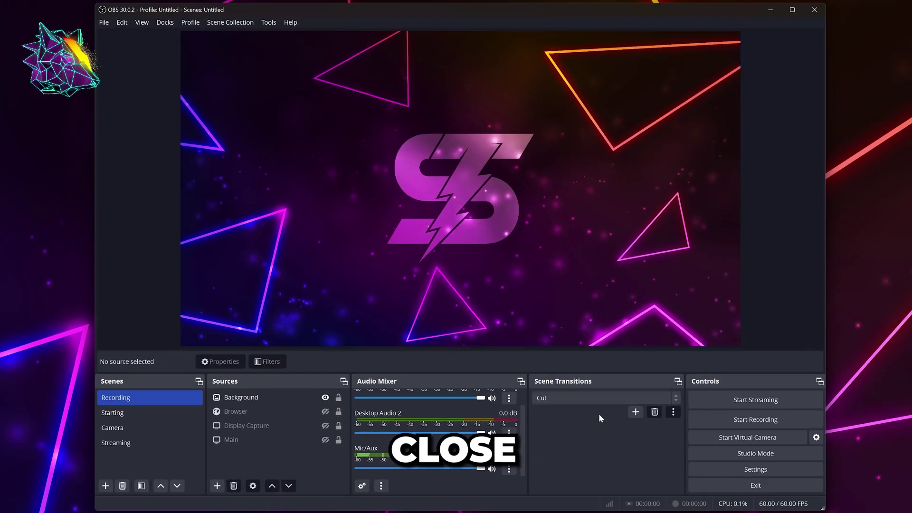